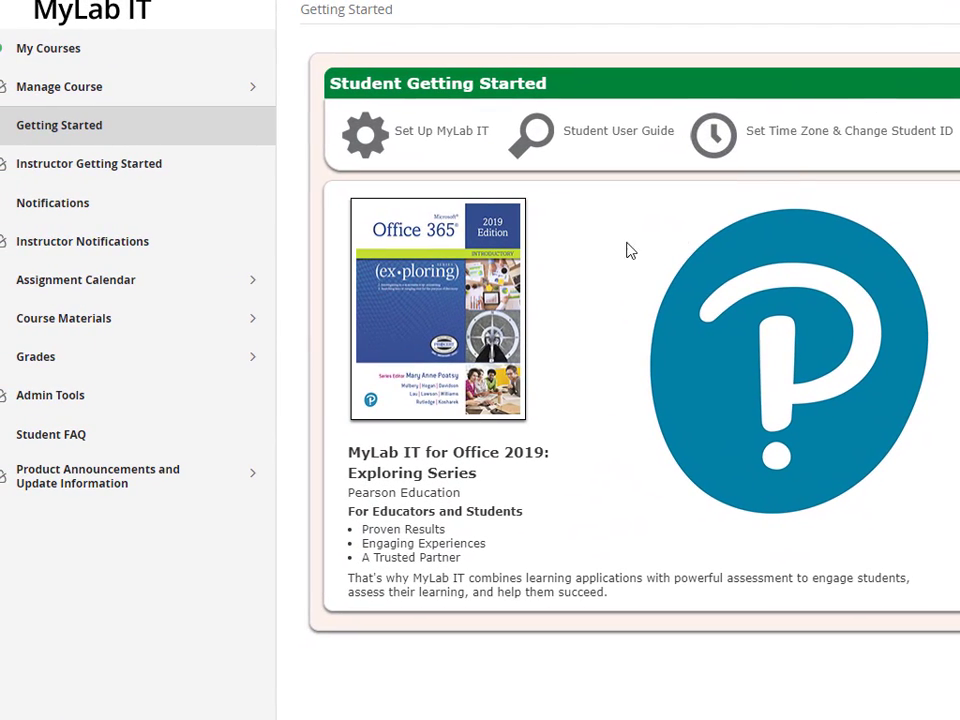
Step: Open the course preferences from the course materials library and choose to change the Due Time setting
left_click(71, 323)
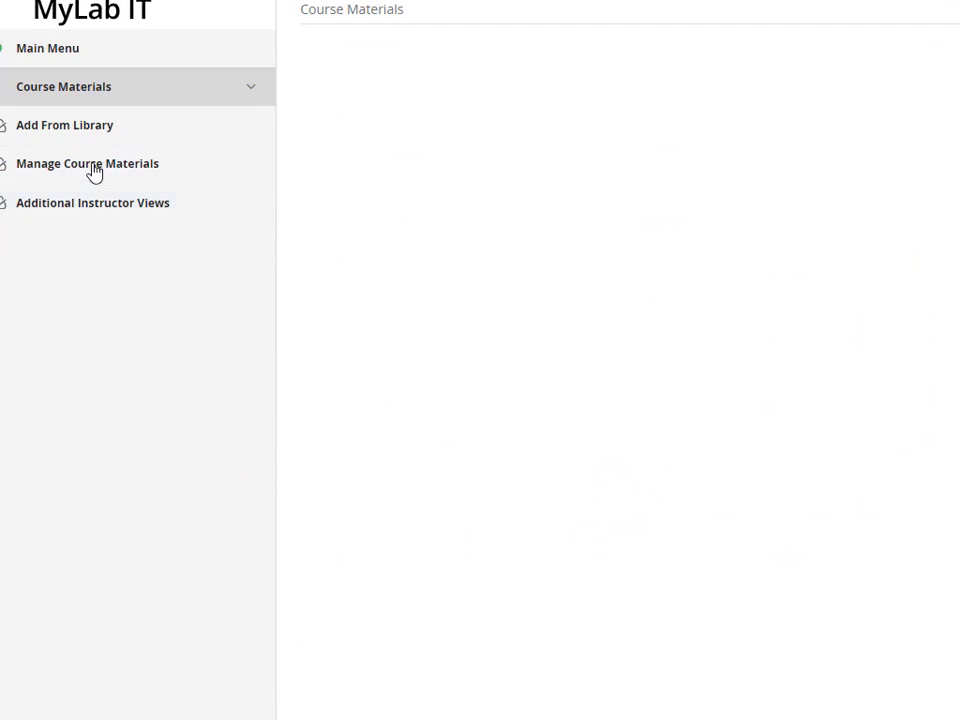
left_click(72, 135)
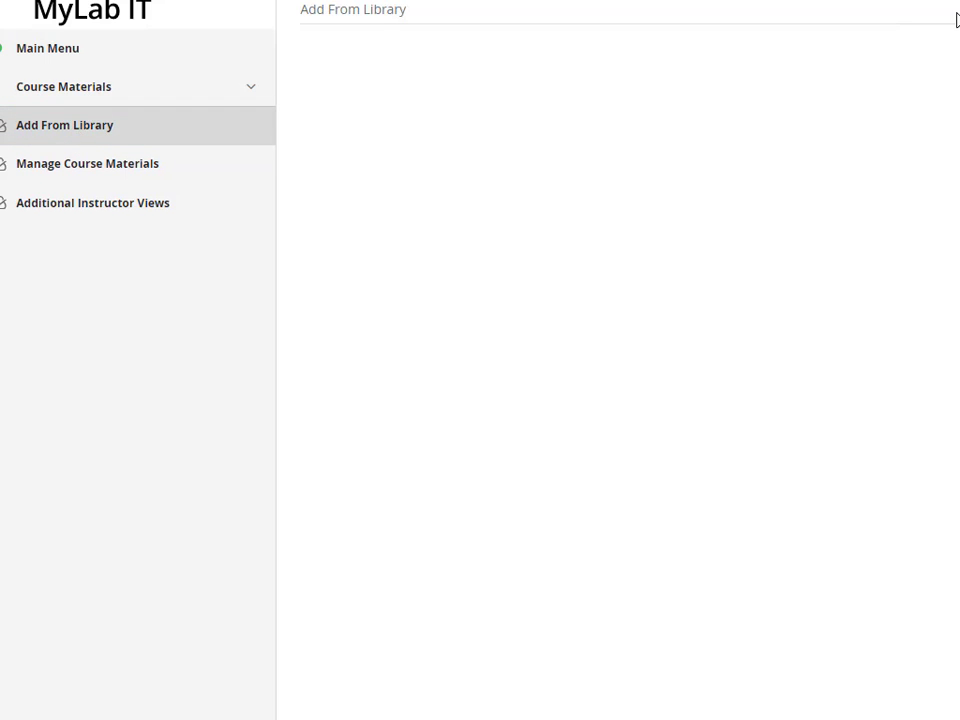
left_click(3, 133)
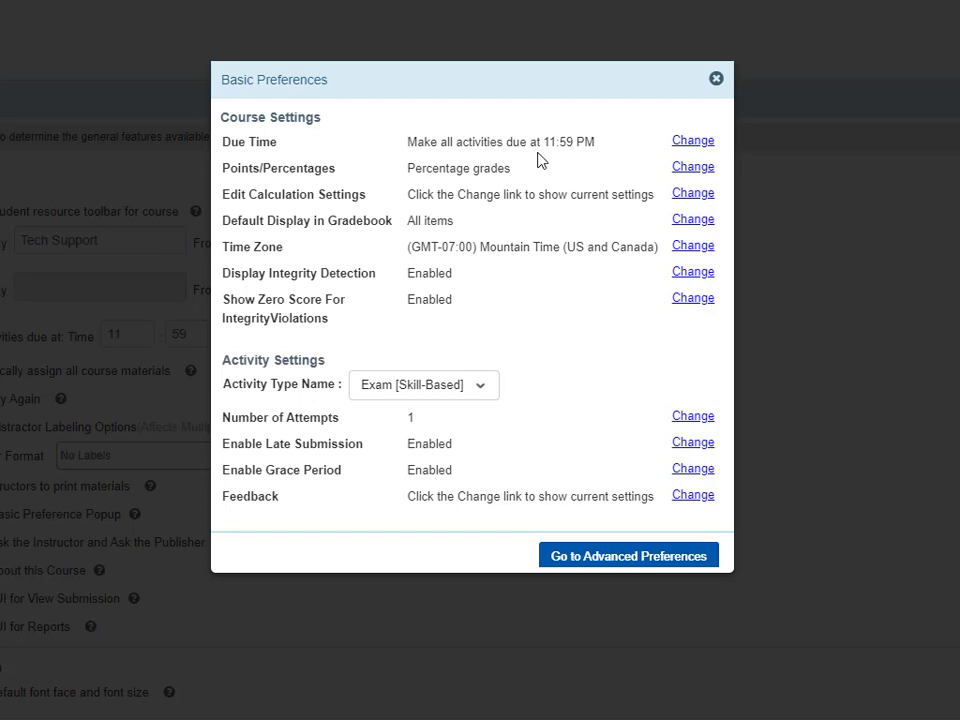
left_click(690, 143)
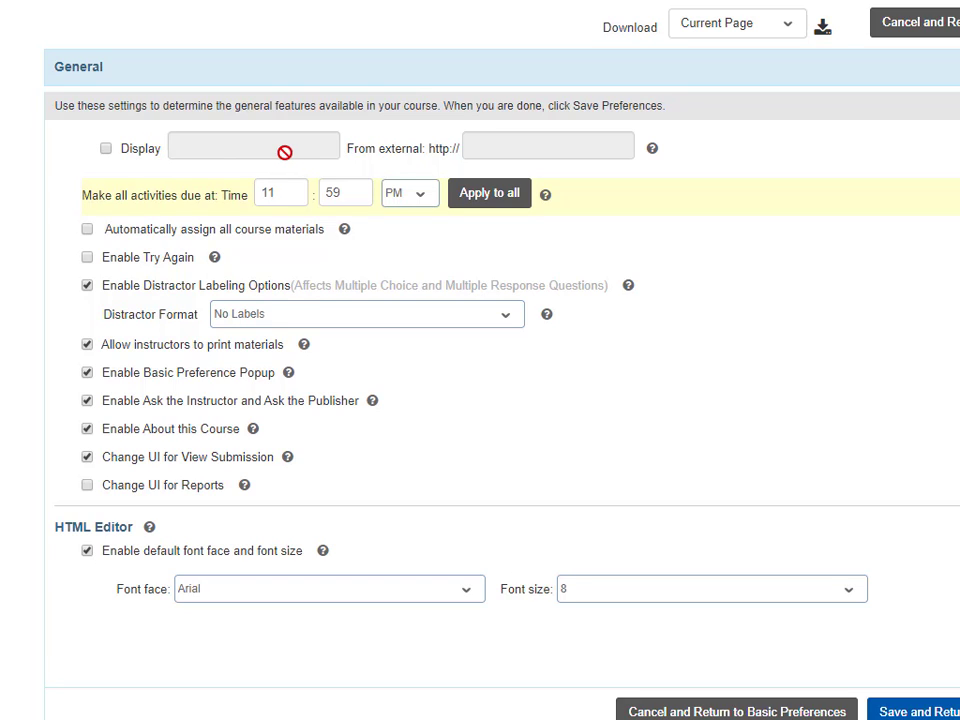
Step: Set the due time for all activities to 12:15 PM, apply it to all, and save and close the preferences
left_click_drag(284, 193, 203, 194)
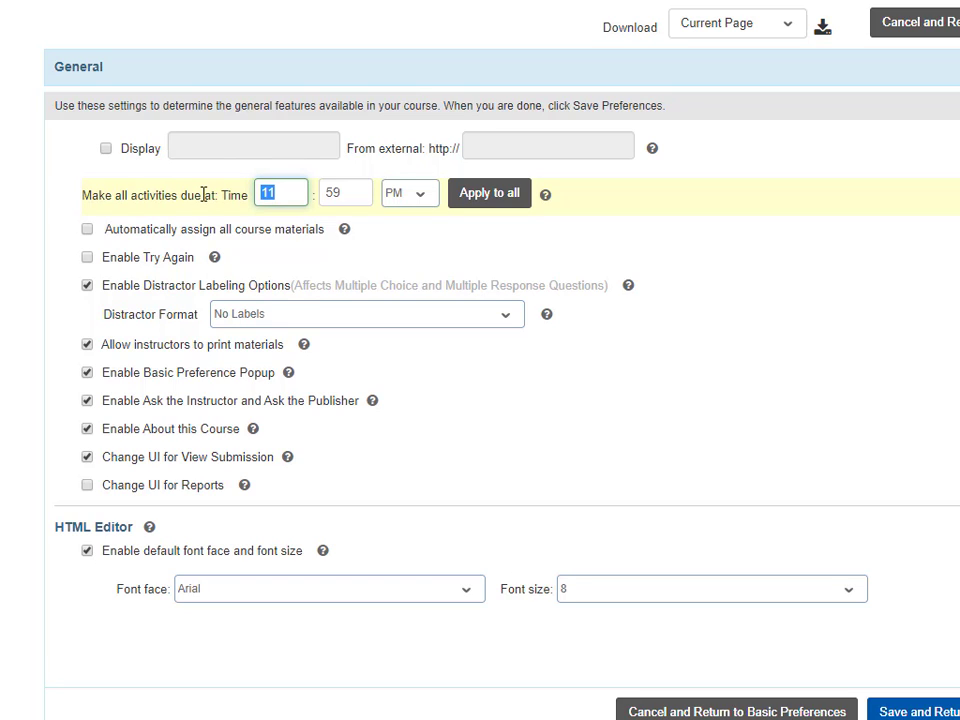
type("12")
key("Tab")
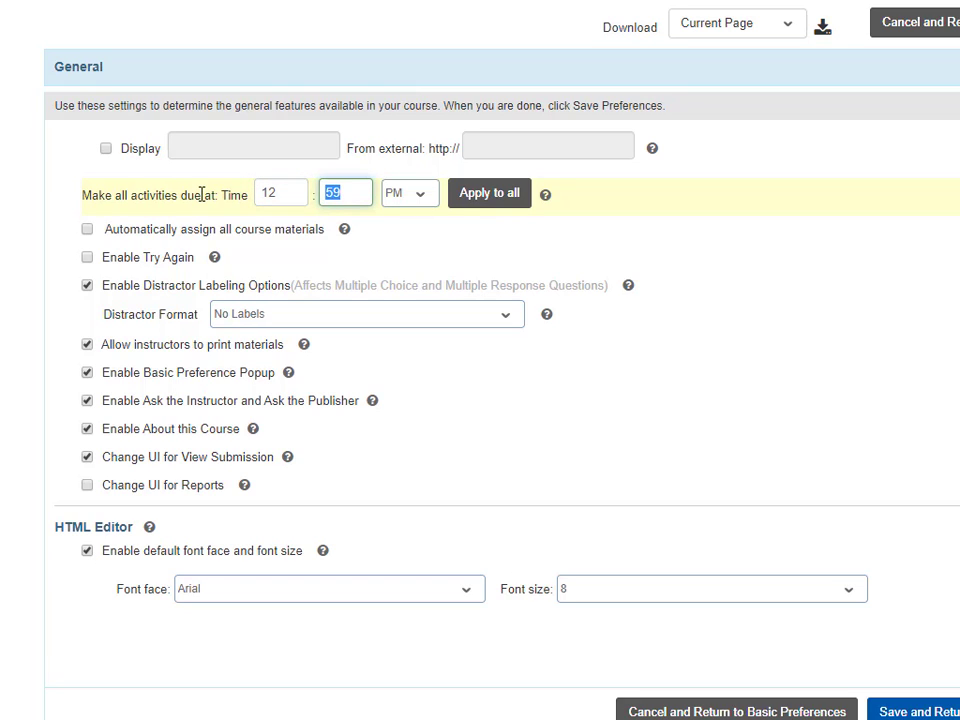
type("15")
left_click(487, 203)
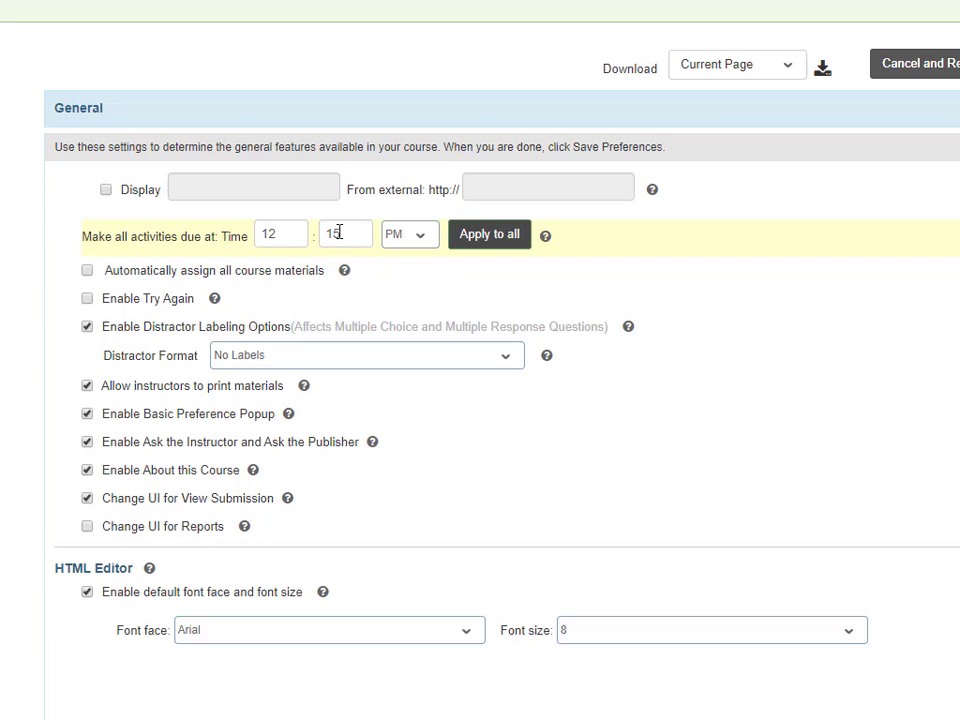
scroll(250, 235, "down", 1)
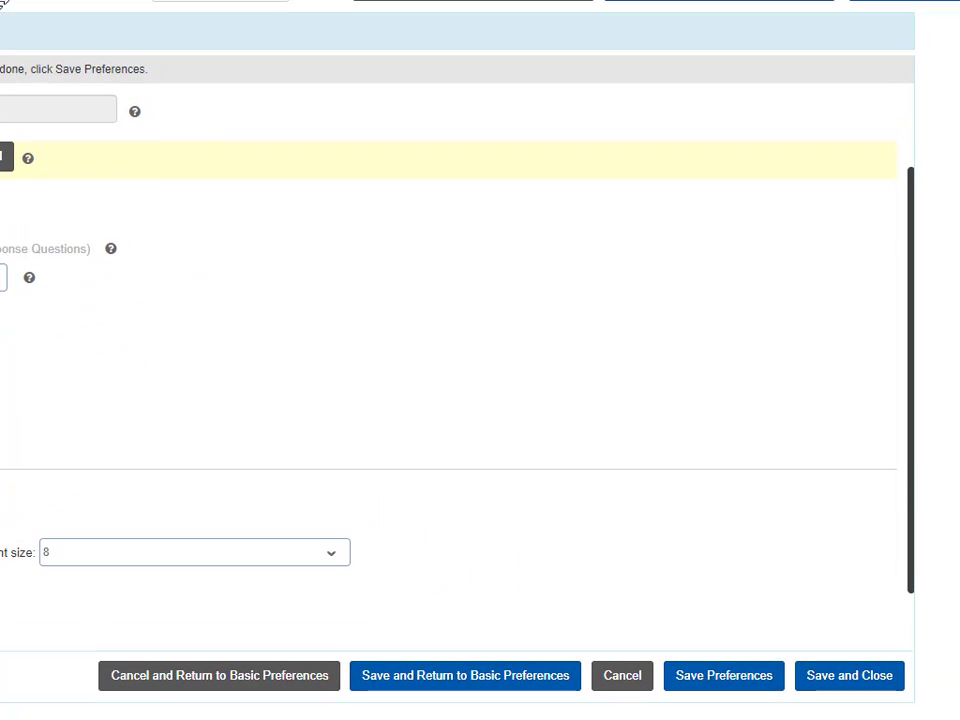
left_click(855, 678)
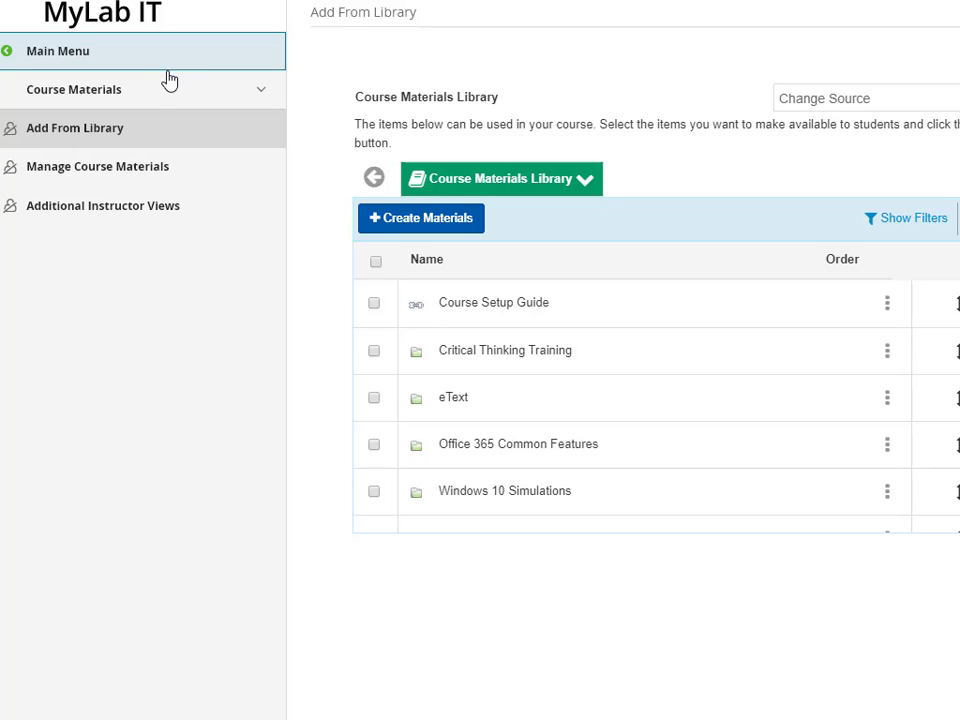
Step: Open the Instructor Assignment Calendar from the course's main menu
left_click(70, 64)
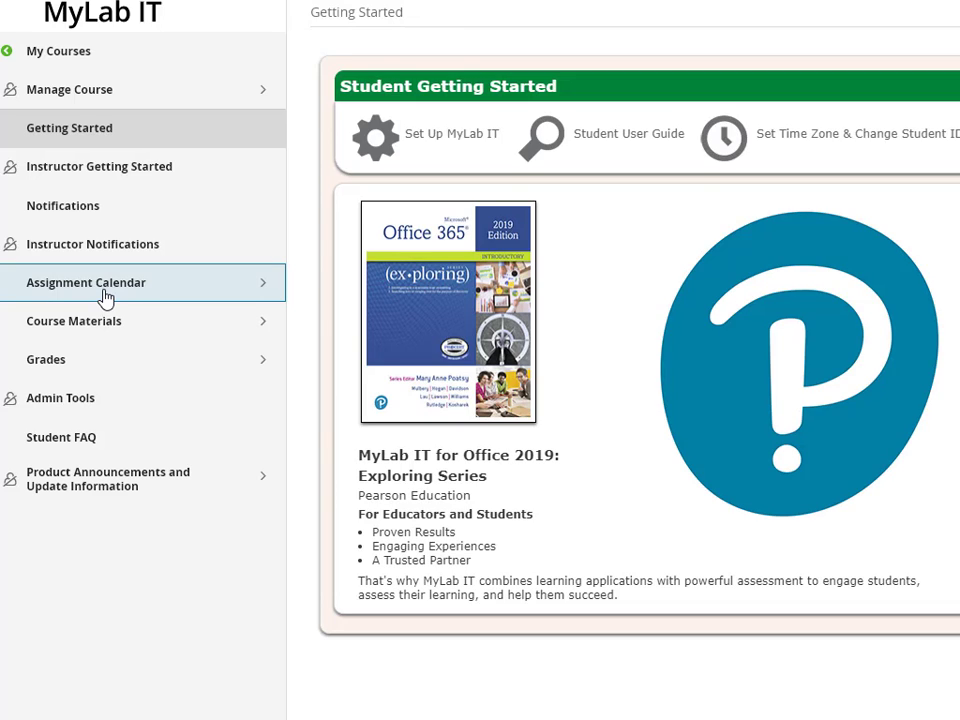
left_click(105, 296)
left_click(99, 172)
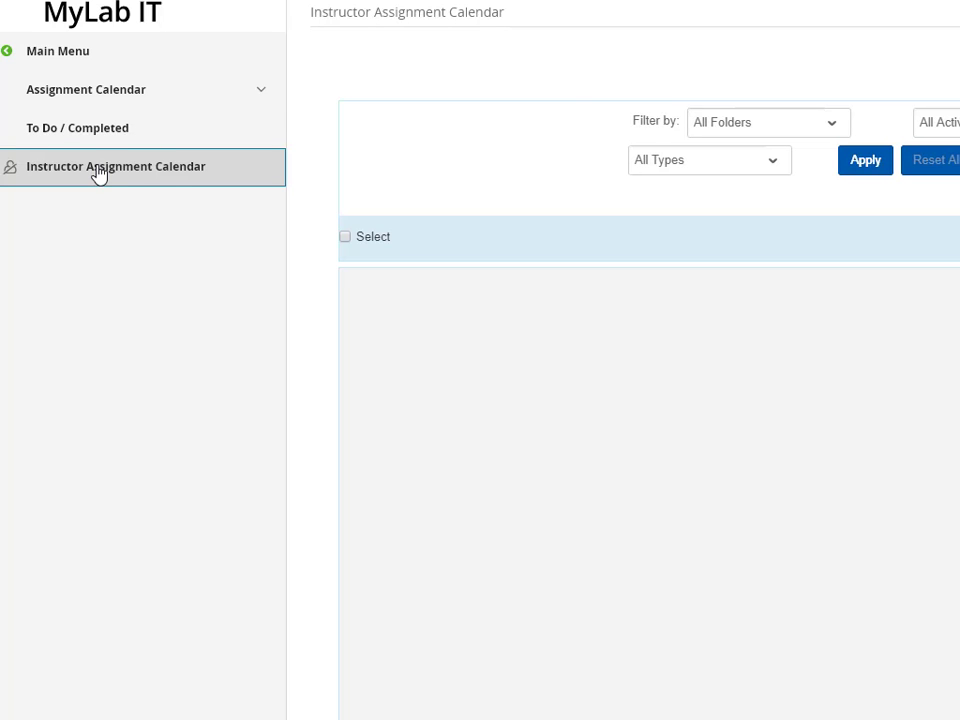
left_click(92, 146)
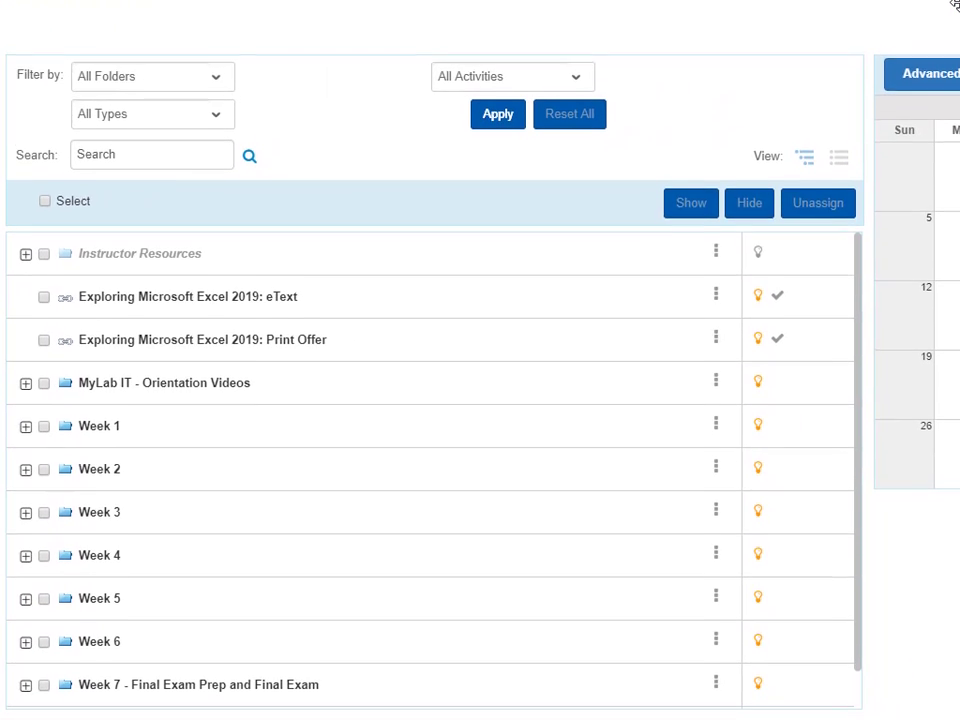
Step: Assign Week 1's In-Class (Due During Class) folder to January 17, 2020 and view that day's due items
left_click(25, 437)
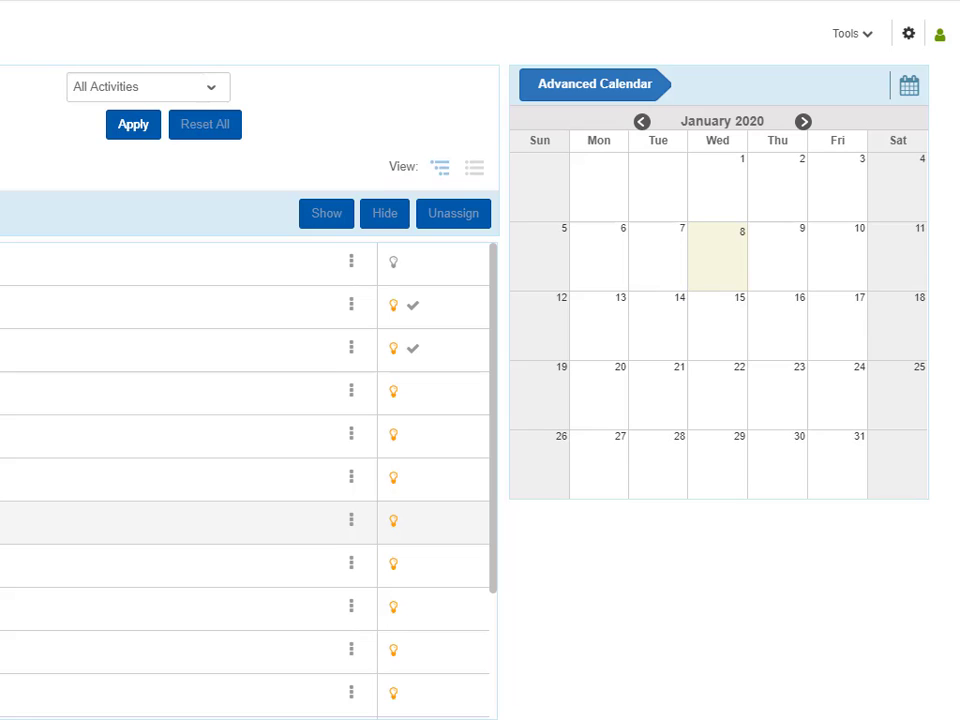
left_click_drag(250, 522, 836, 346)
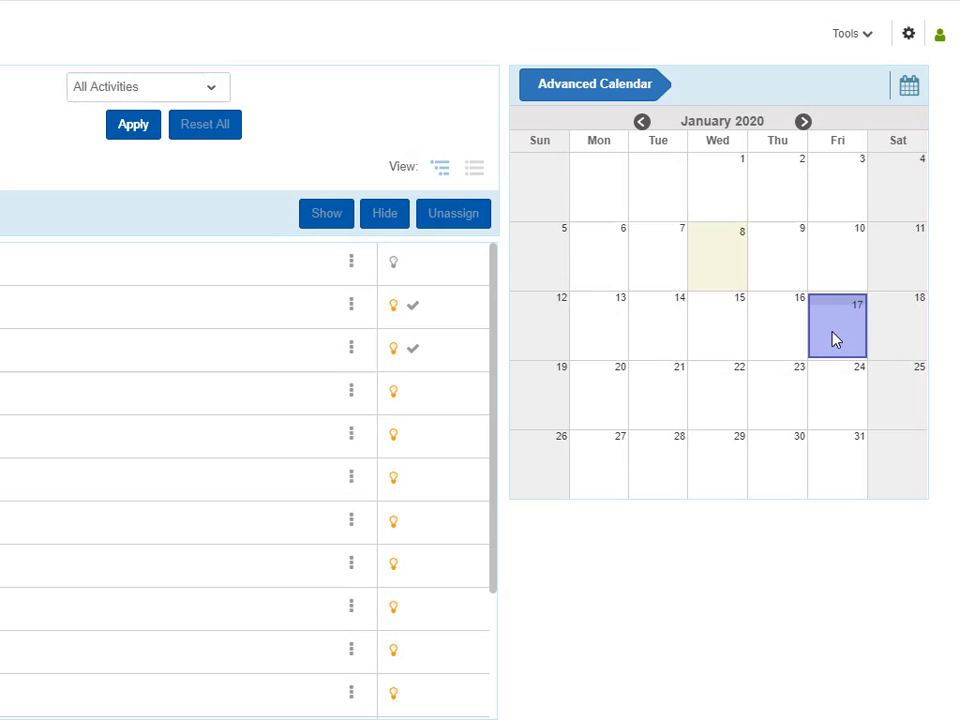
left_click_drag(826, 344, 826, 344)
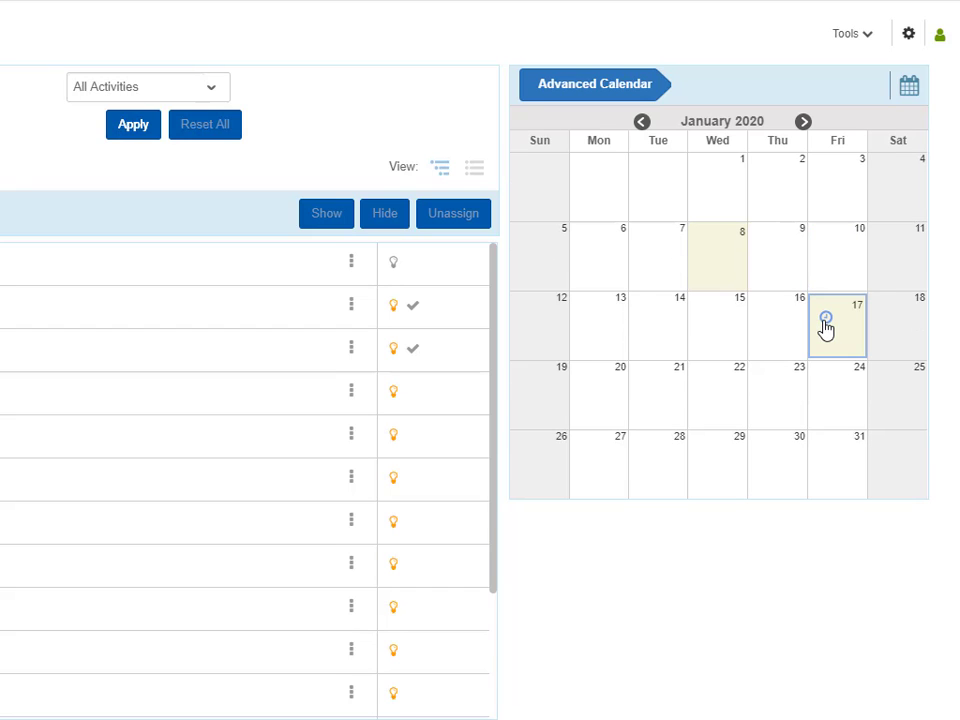
left_click(826, 330)
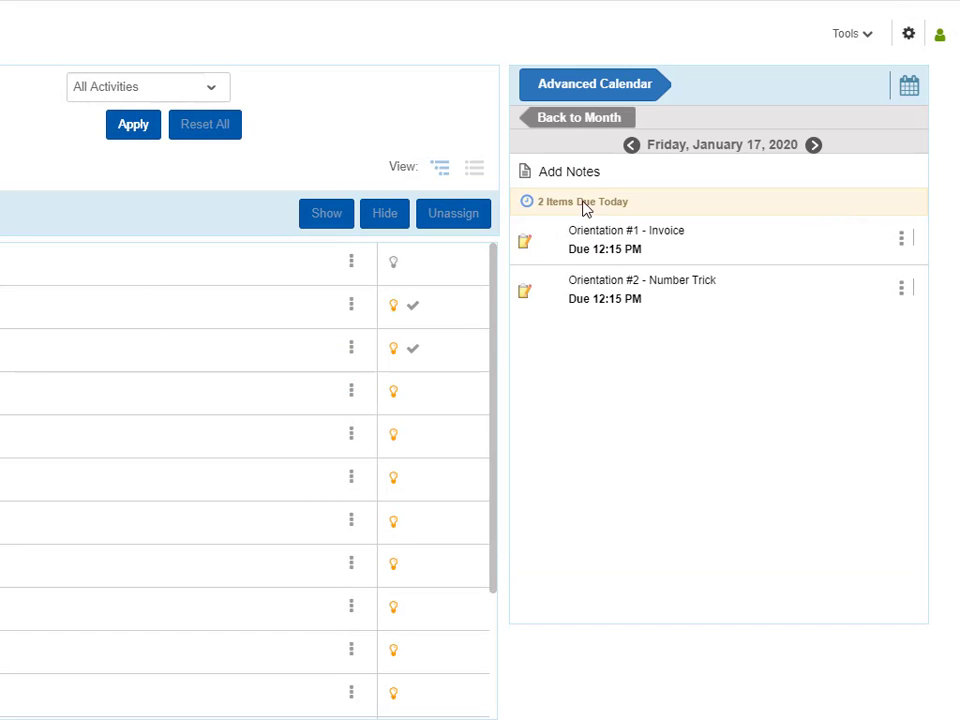
Step: Return to the month view, assign Week 1's Homework (Due Before Next Class) folder to January 24, 2020, and open that day's due items
left_click(590, 118)
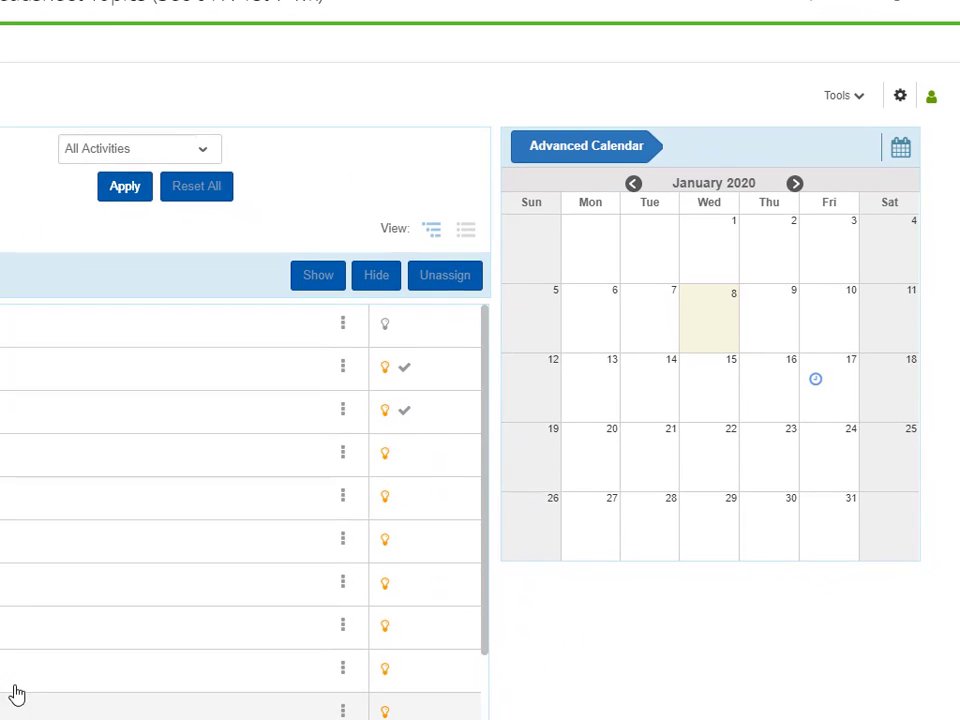
left_click_drag(10, 625, 830, 463)
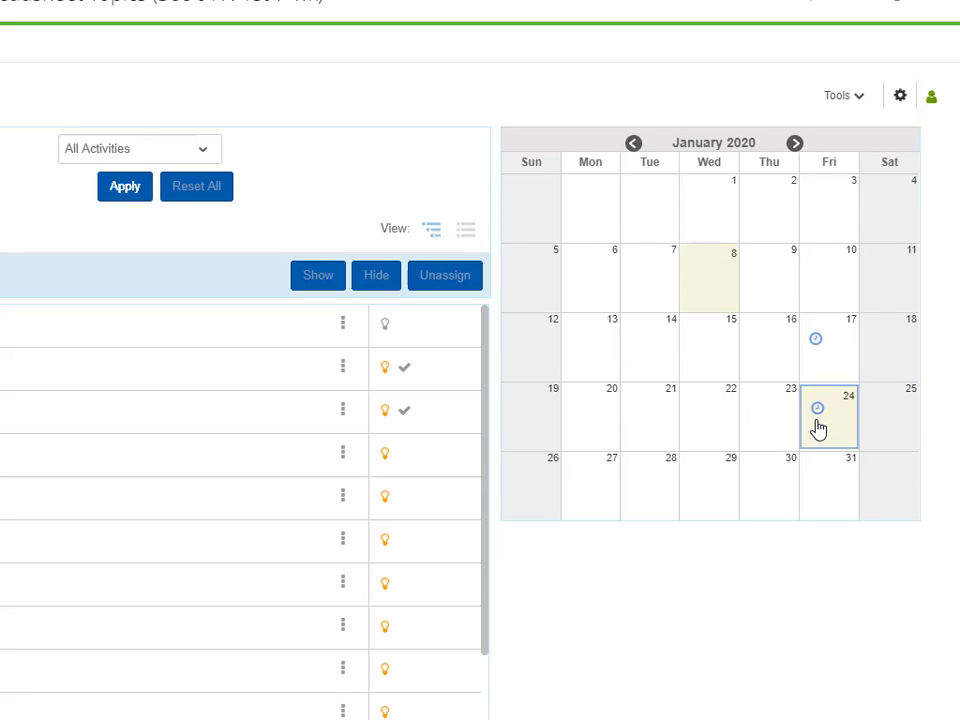
left_click(818, 428)
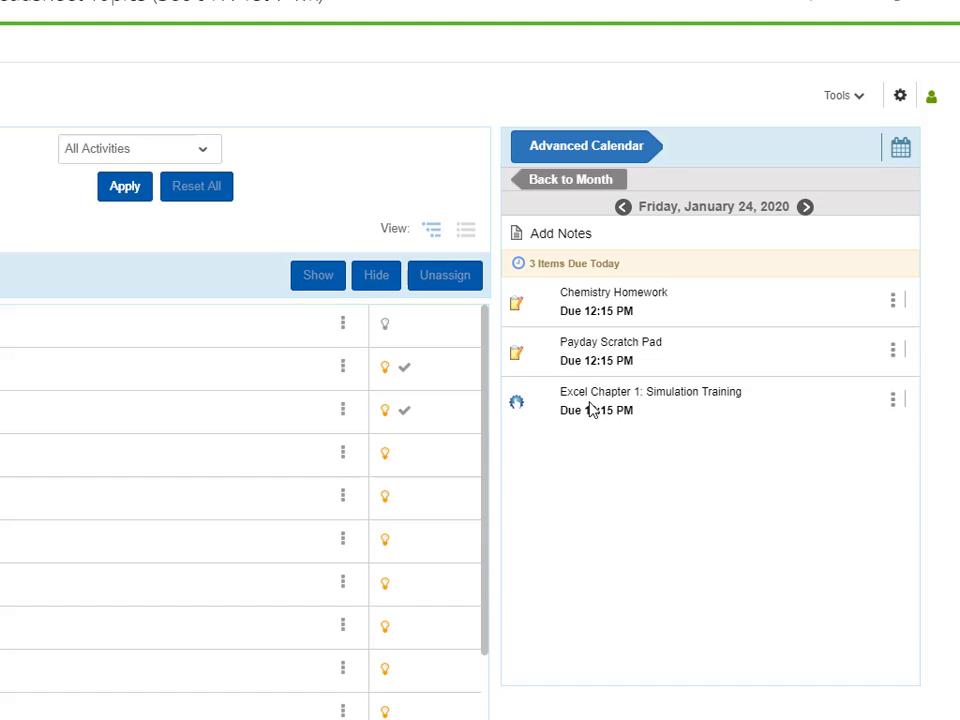
Step: Set the due time of Excel Chapter 1: Simulation Training to 10:30 AM in its scheduling options and save
left_click(893, 403)
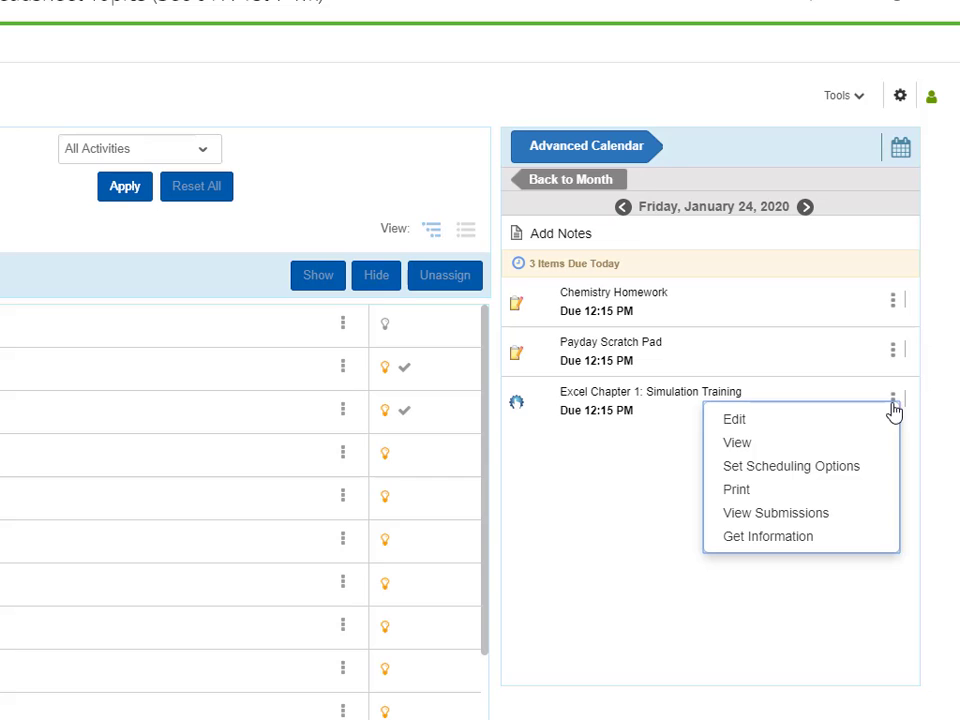
left_click(851, 472)
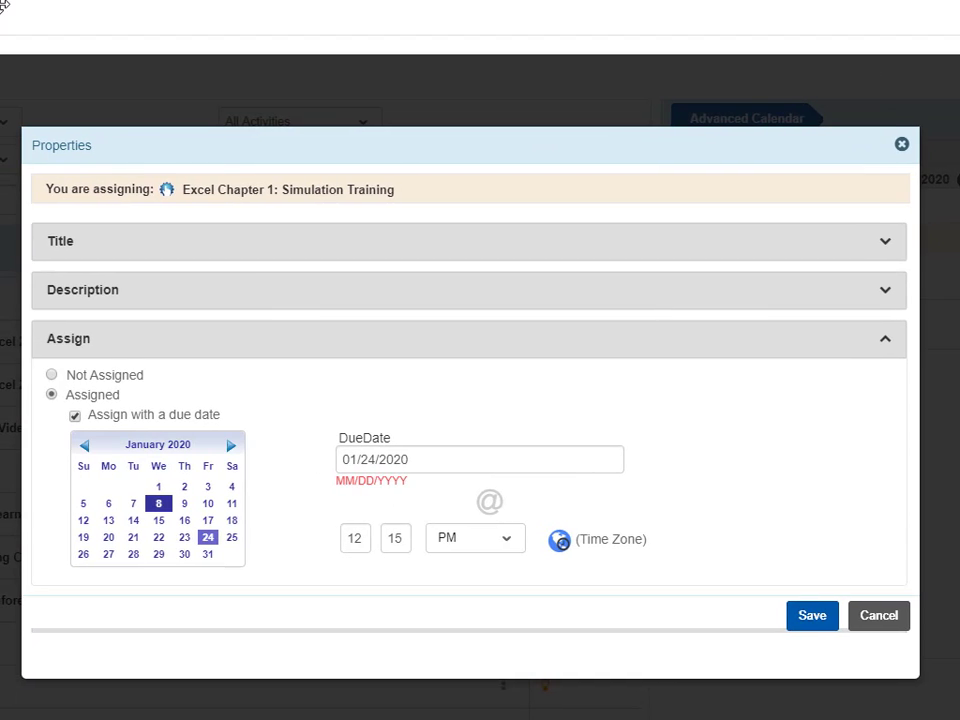
left_click(350, 538)
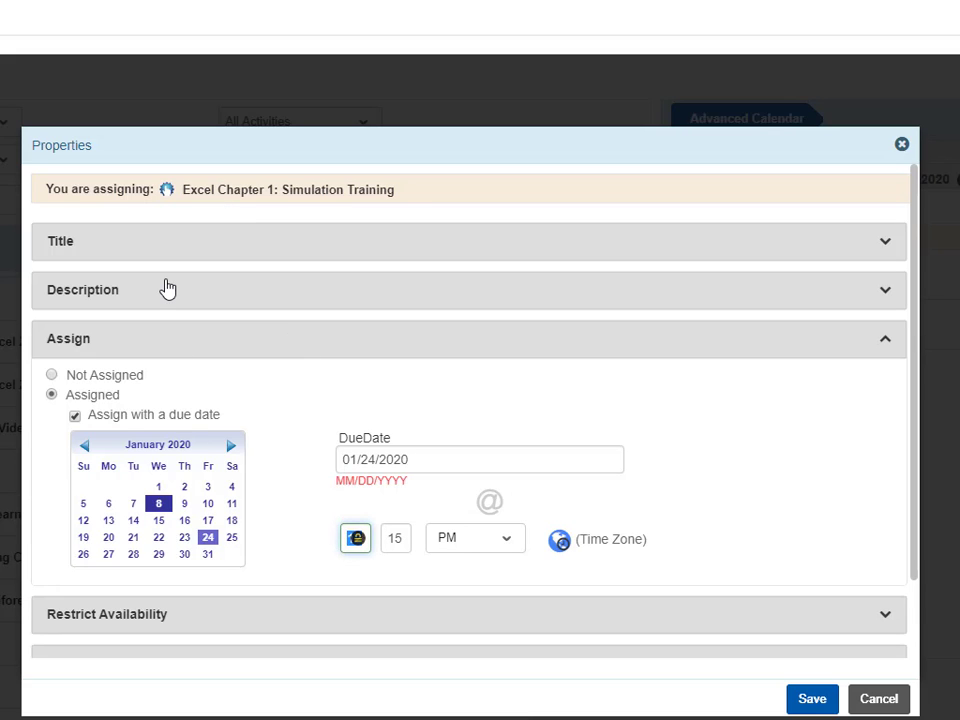
type("10")
key("Tab")
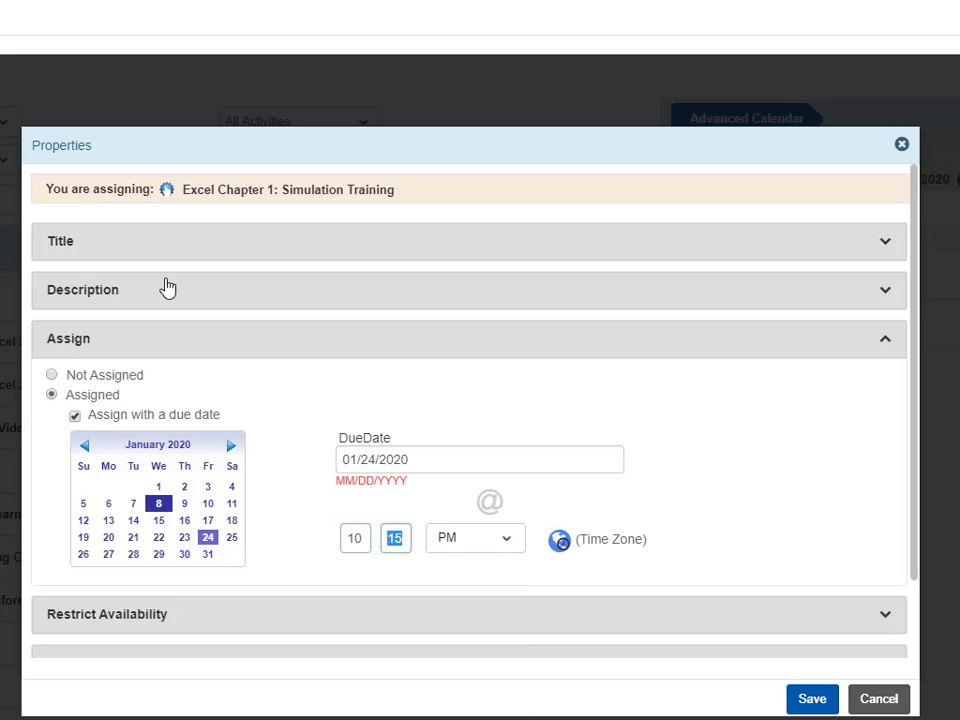
type("30")
key("Tab")
key("a")
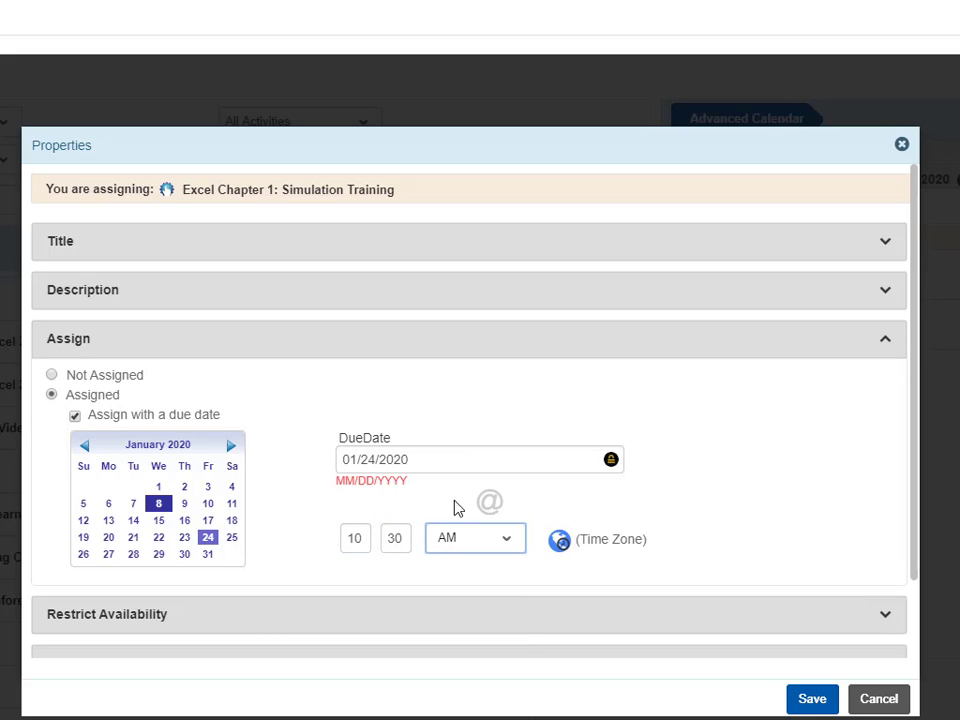
left_click(808, 700)
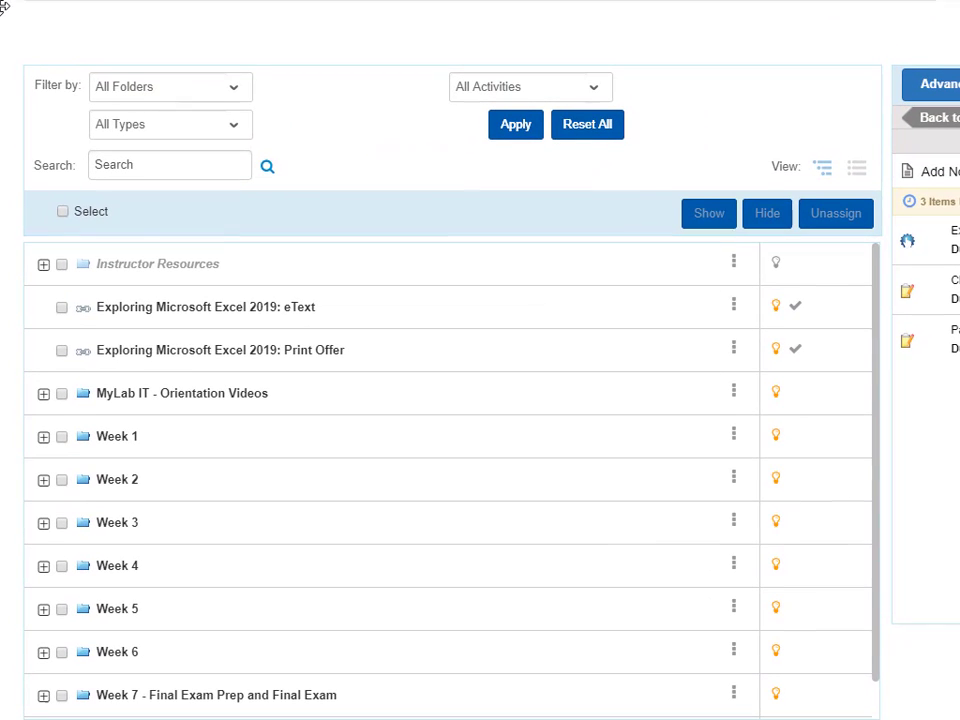
Step: Assign Week 2's In-Class (Due During Class) folder to January 24, 2020 and review the items due that day
left_click(917, 127)
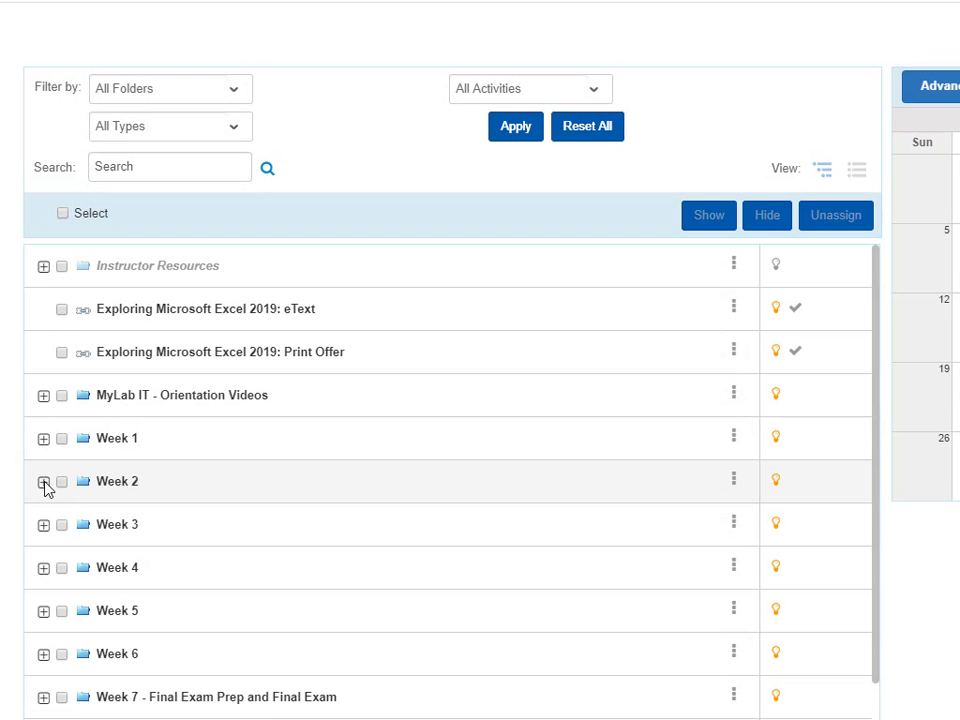
left_click(43, 482)
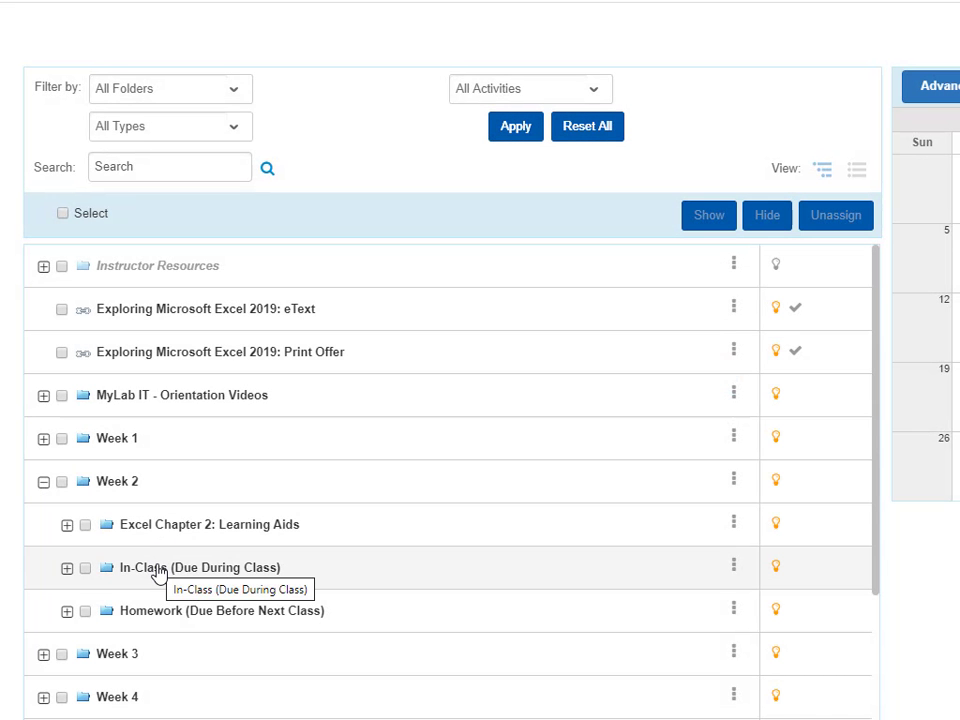
left_click_drag(158, 572, 221, 567)
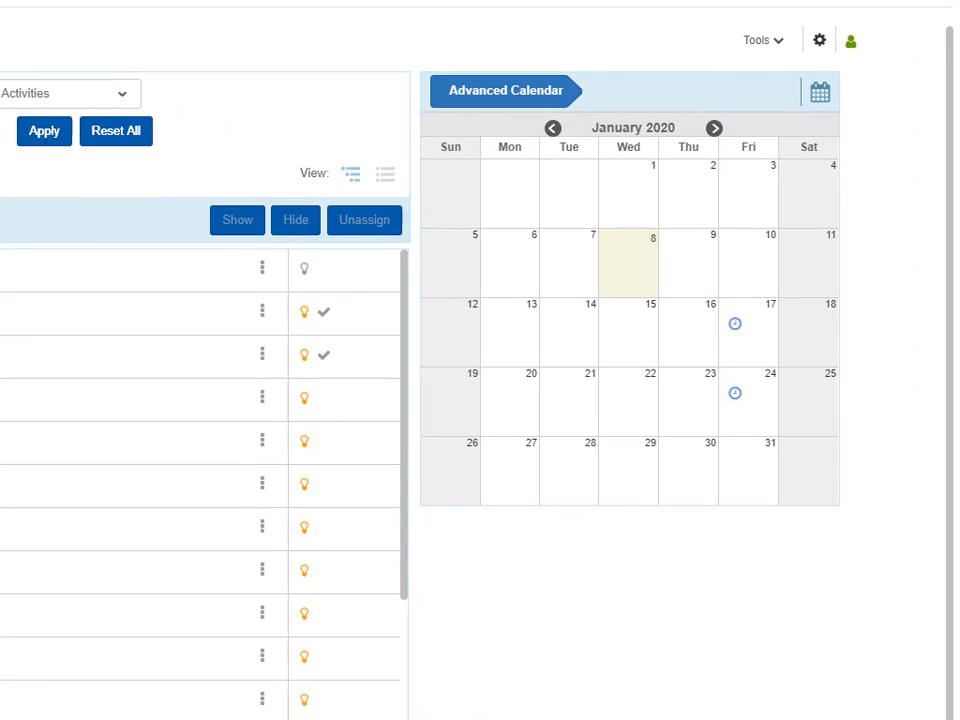
left_click_drag(5, 572, 750, 401)
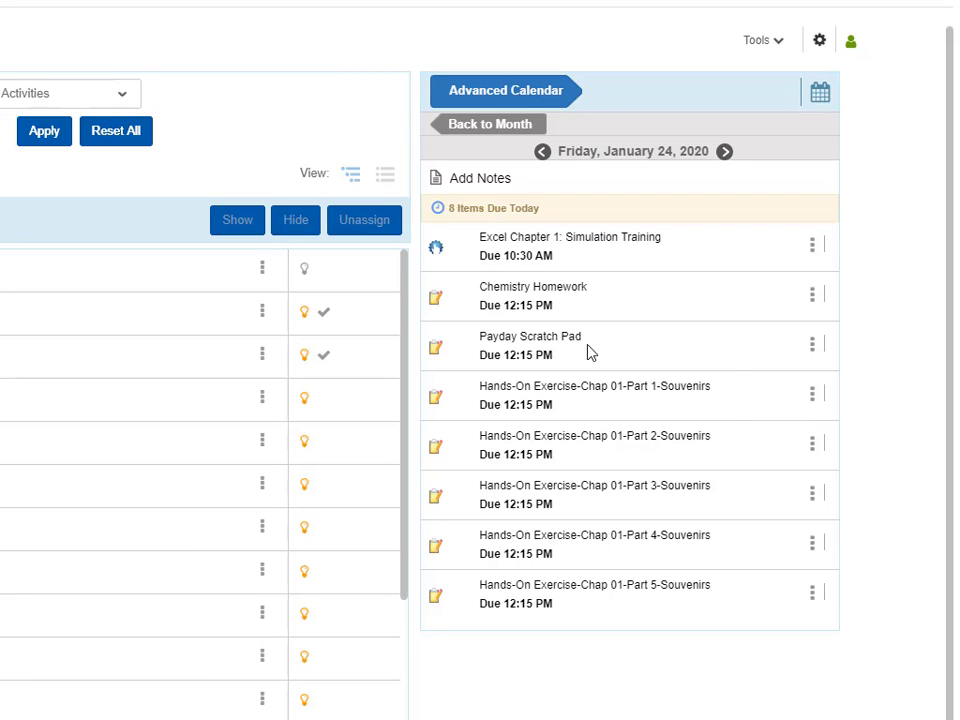
scroll(622, 413, "down", 1)
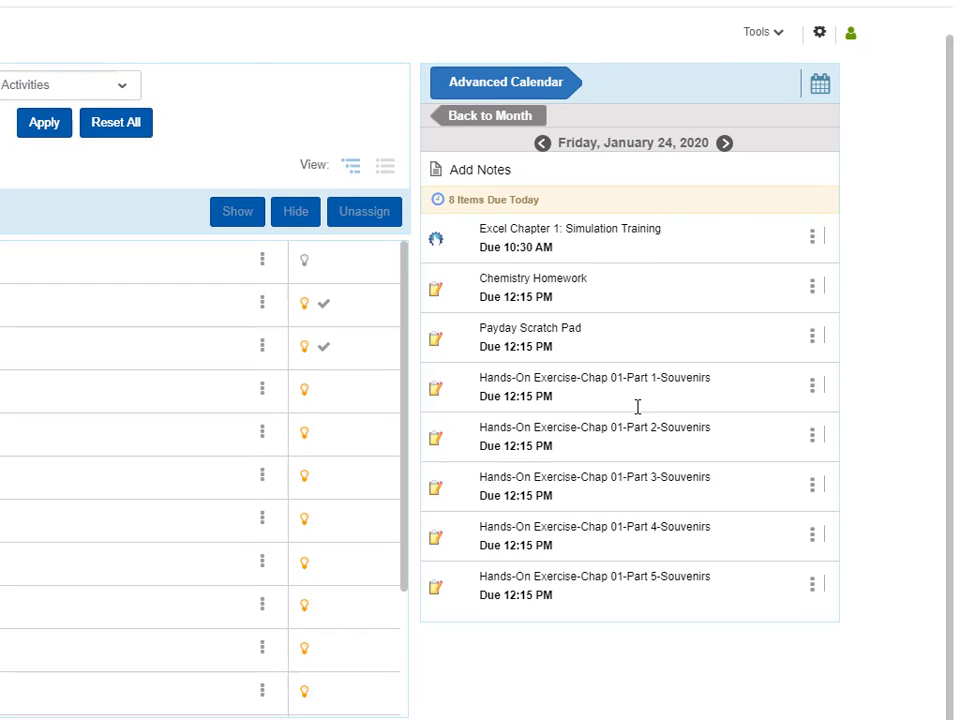